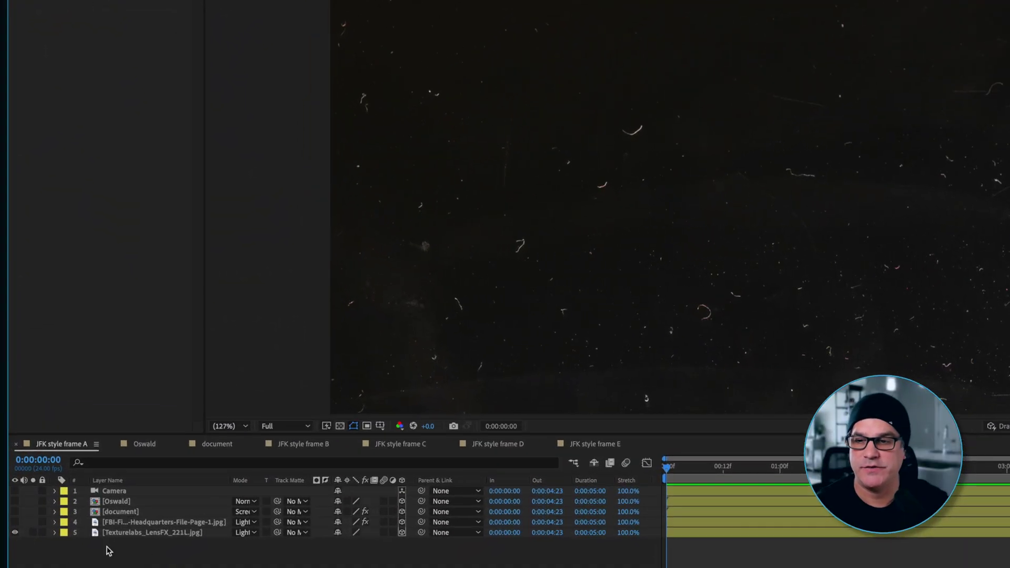
- Show the FBI headquarters page over the dust texture, trying Mask 1 on None before restoring Add
click(138, 536)
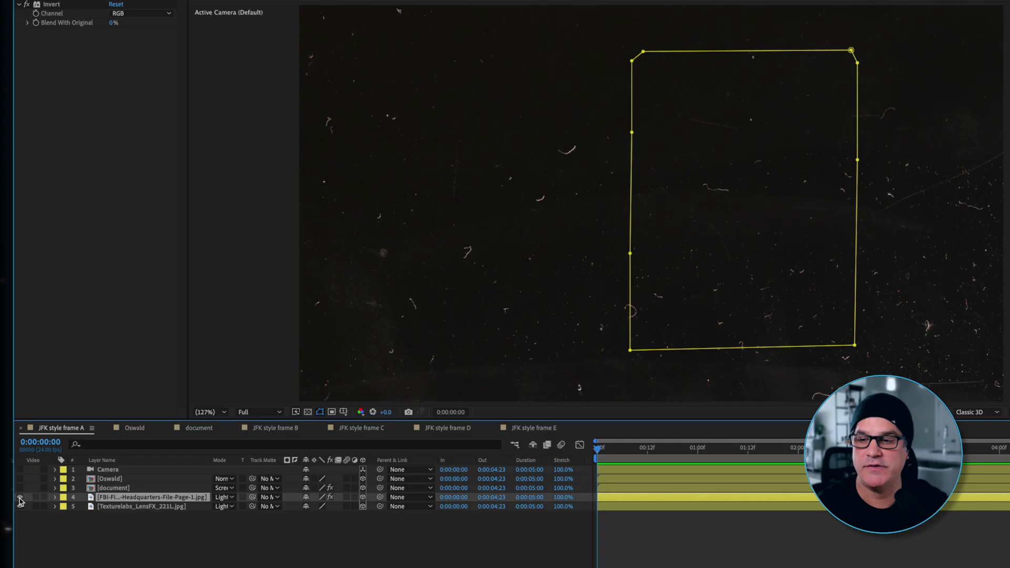
click(20, 497)
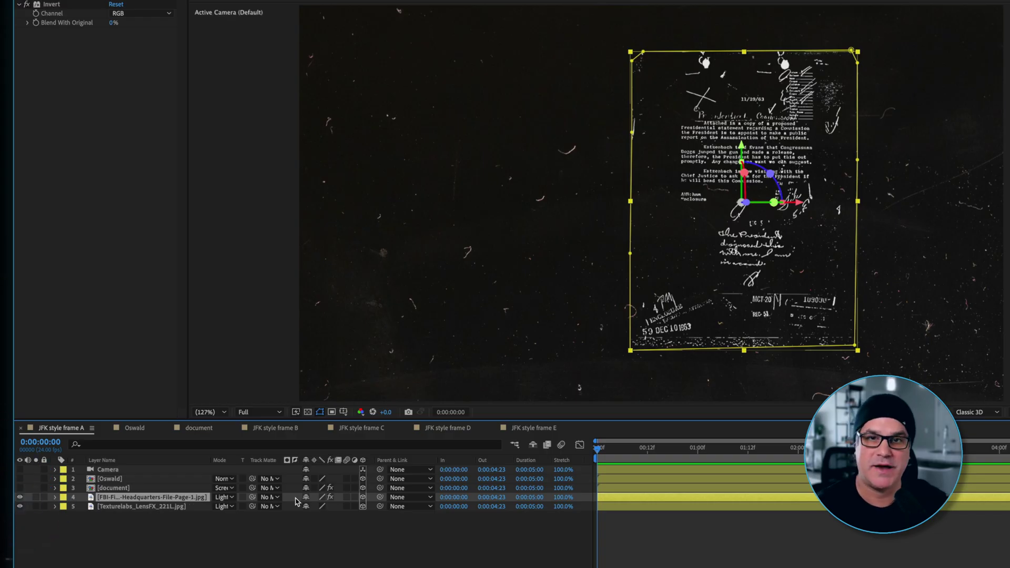
key(m)
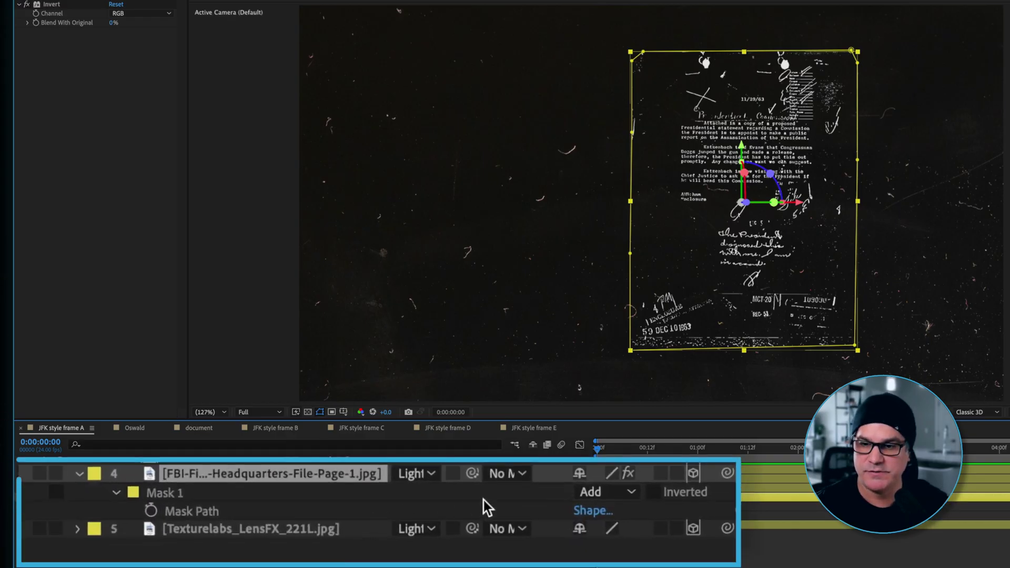
click(318, 507)
click(633, 516)
key(ctrl+z)
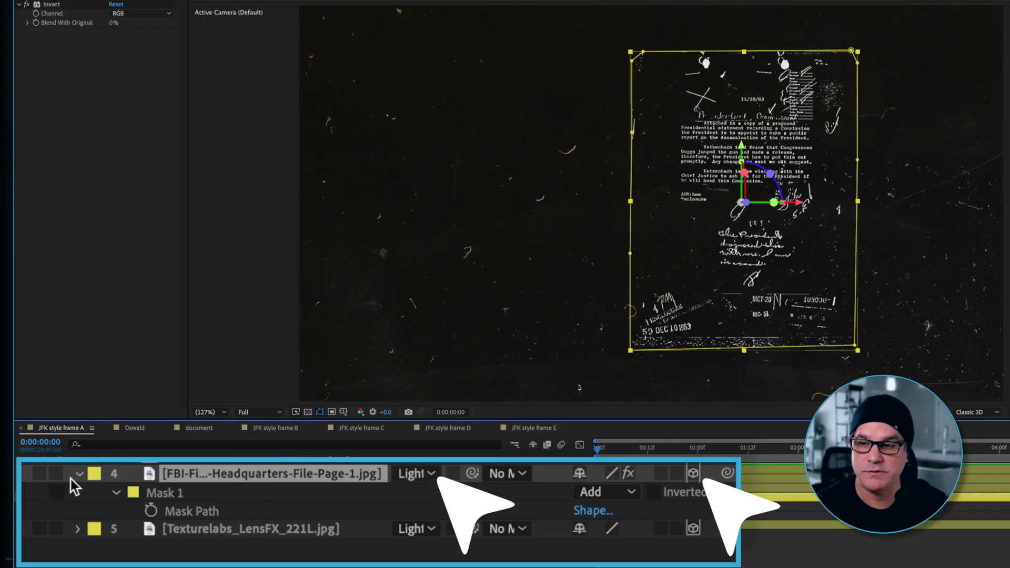
- Show the document layer as white-on-black text, toggling its Invert effect off and back on
click(103, 488)
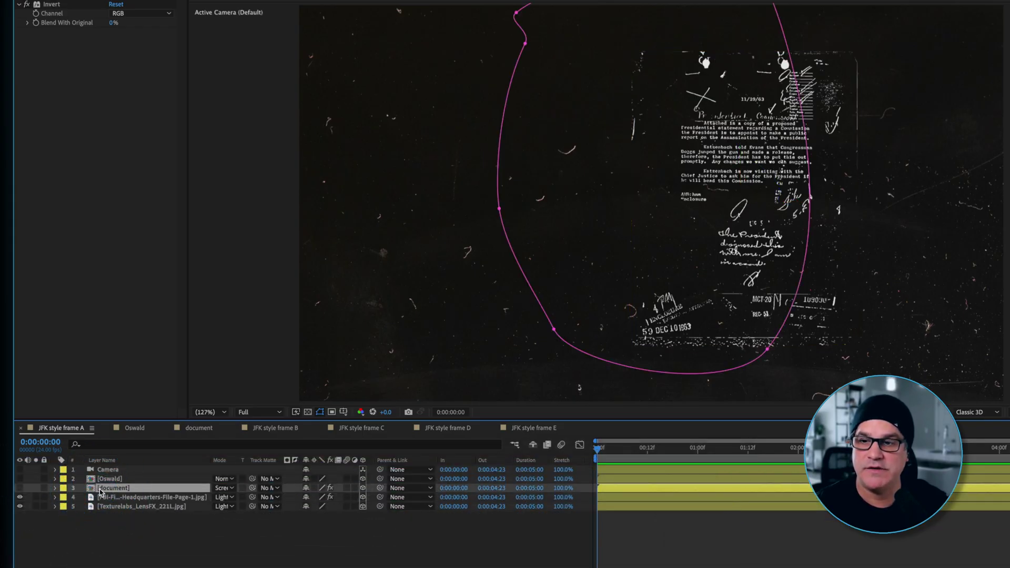
click(20, 489)
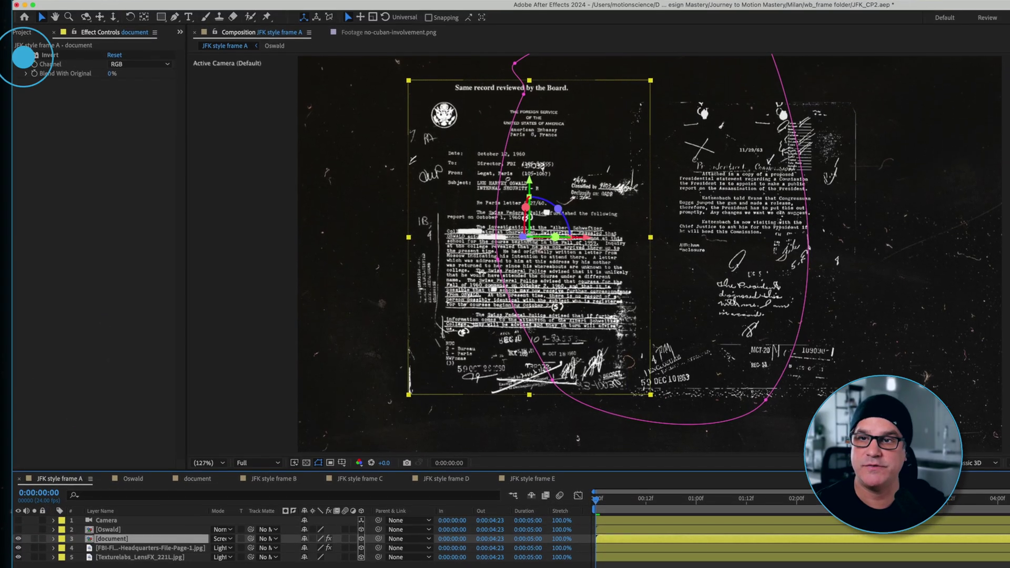
click(26, 5)
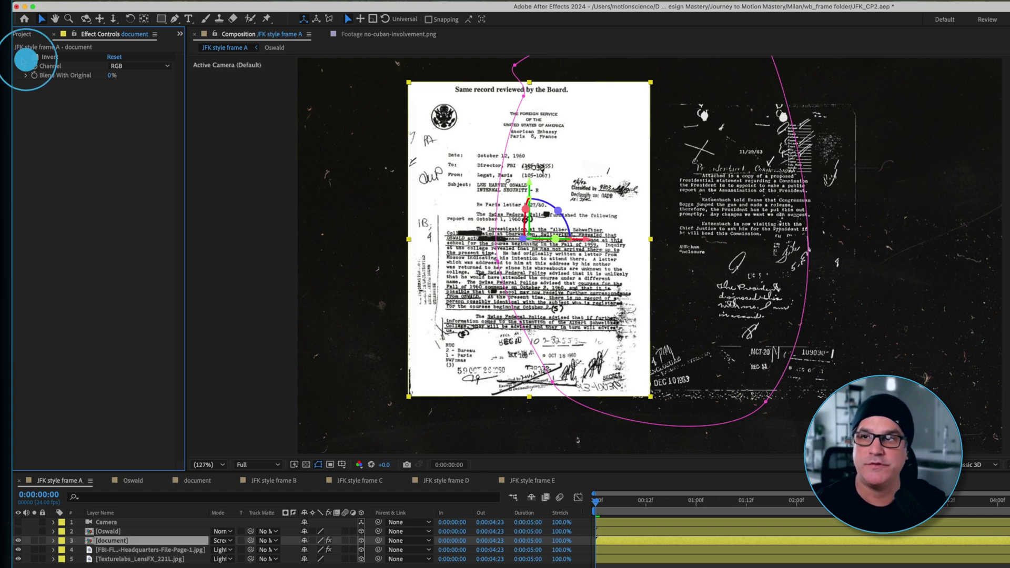
click(24, 59)
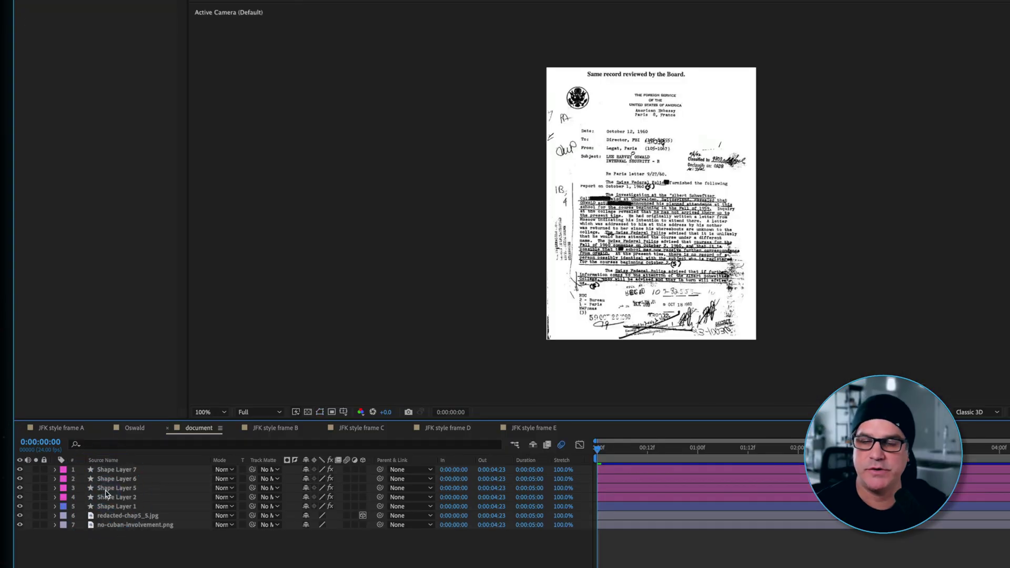
- In the document comp, isolate the memorandum and show the redacted-chap5_5.jpg page
click(149, 524)
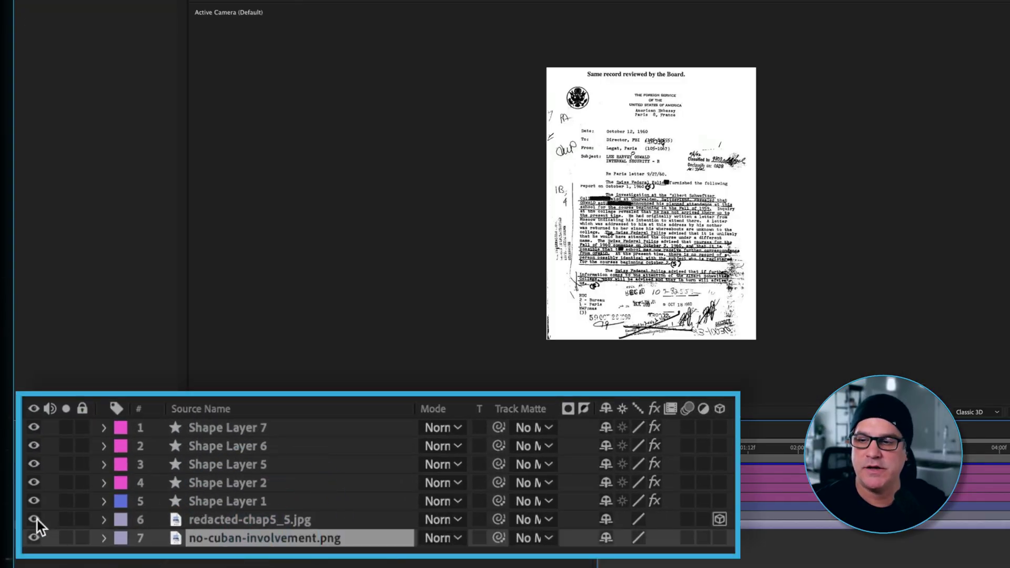
click(31, 429)
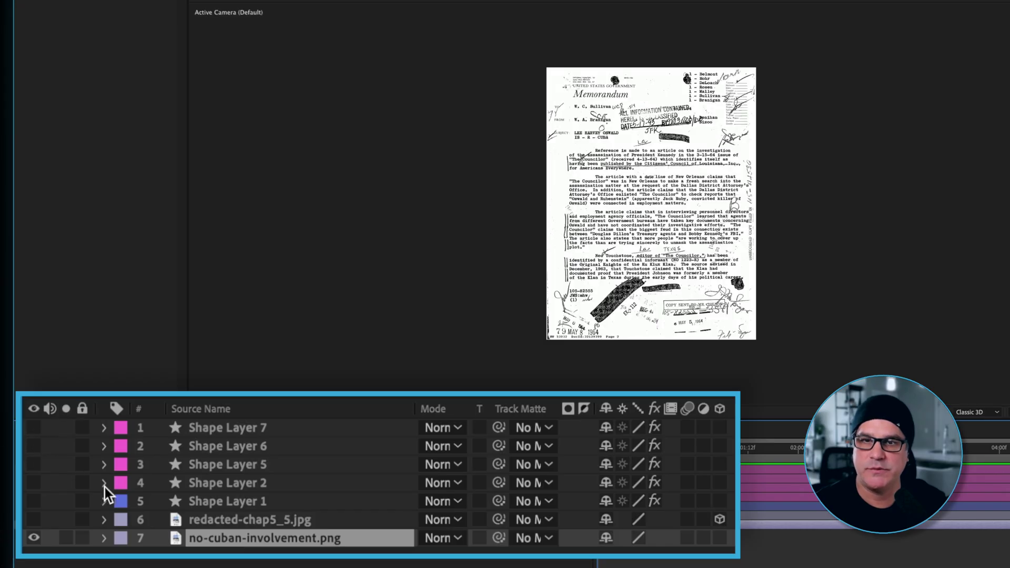
click(34, 519)
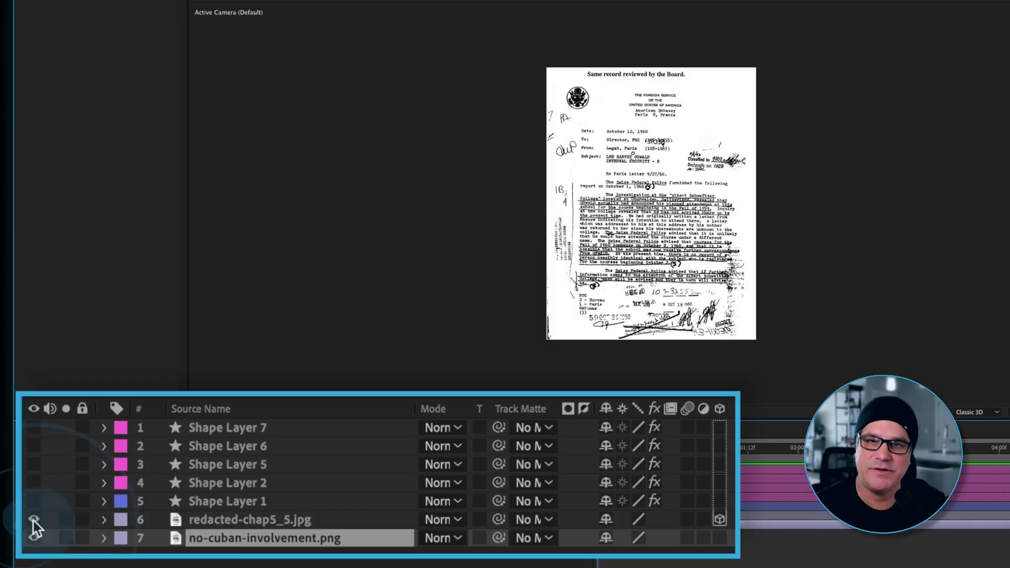
- Show the first black redaction box, review its roughen and blur effects, then return to frame A
click(34, 501)
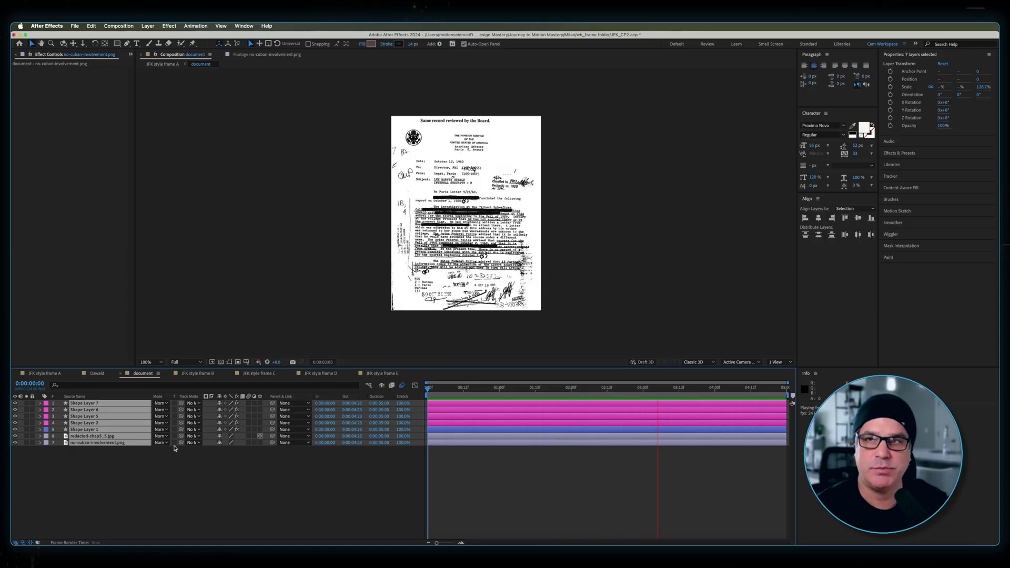
click(84, 429)
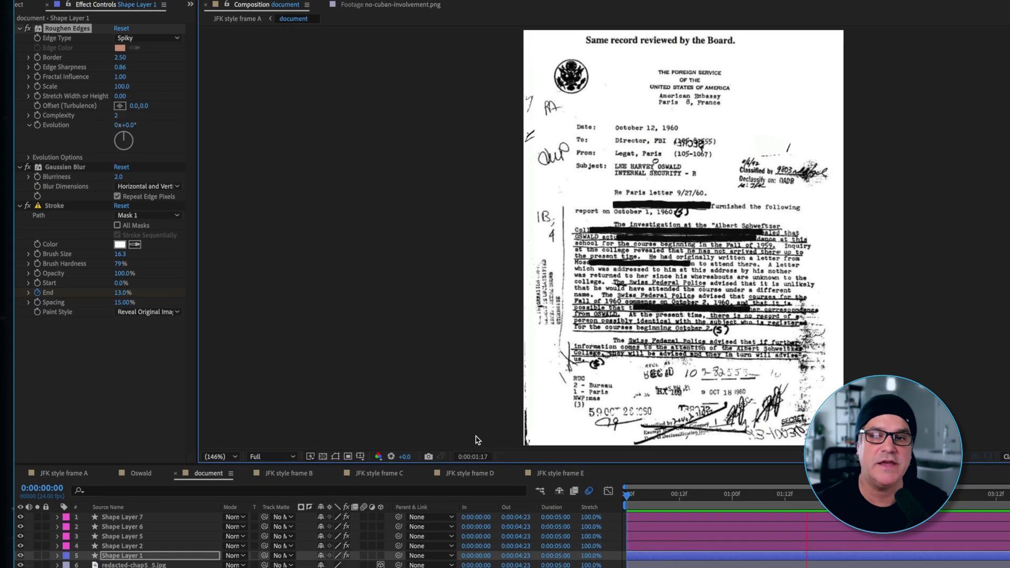
click(63, 473)
- Show the Oswald file and, inside its precomp, the memo pages, Extra text excerpt and mugshot image
click(21, 527)
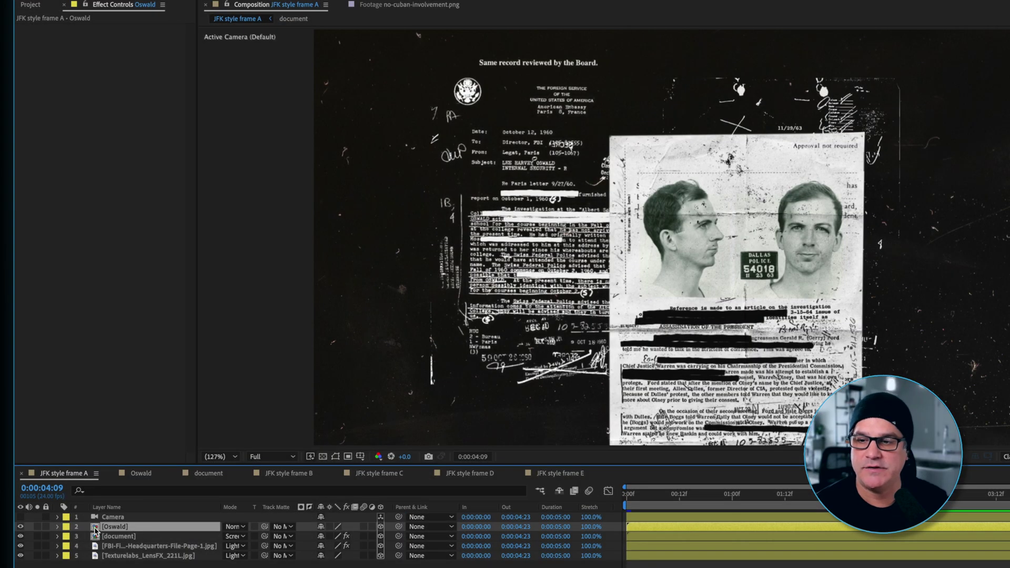
double_click(95, 528)
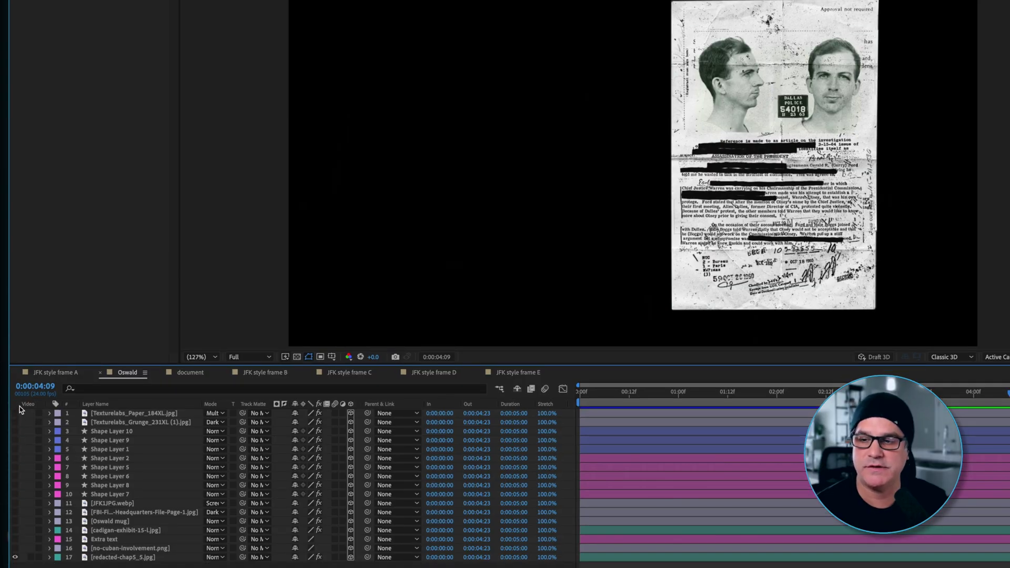
click(15, 549)
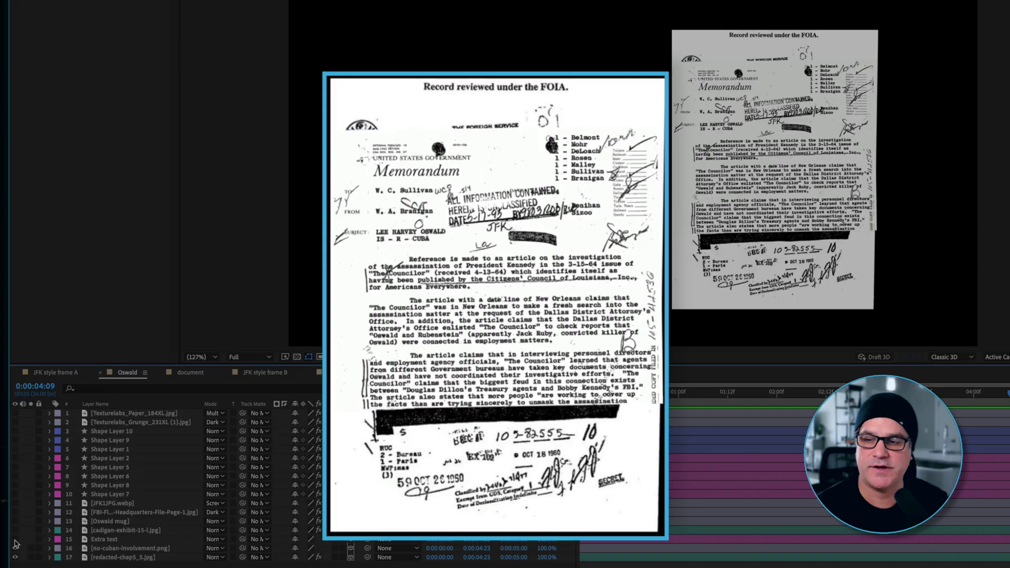
click(15, 541)
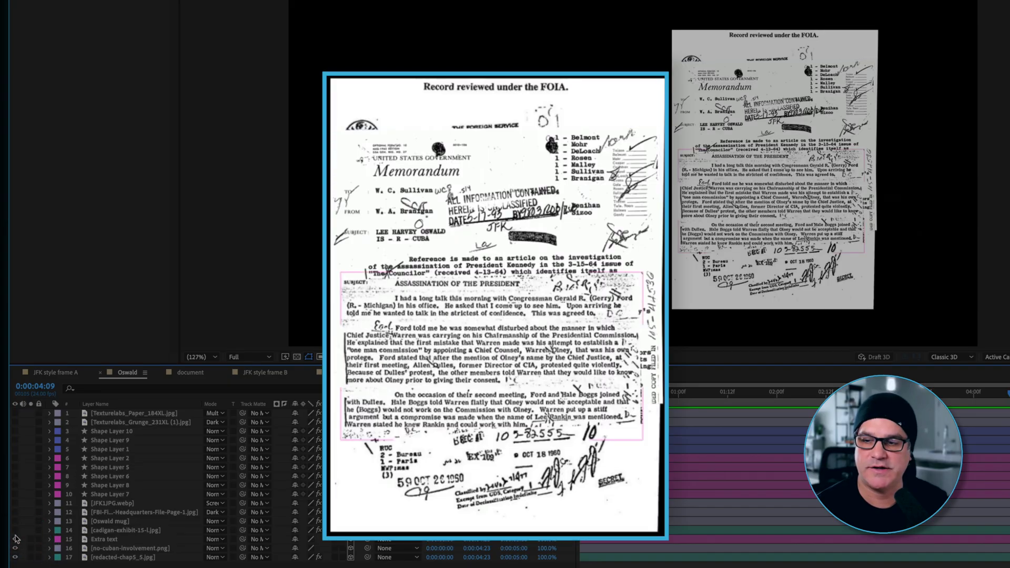
click(16, 530)
click(14, 521)
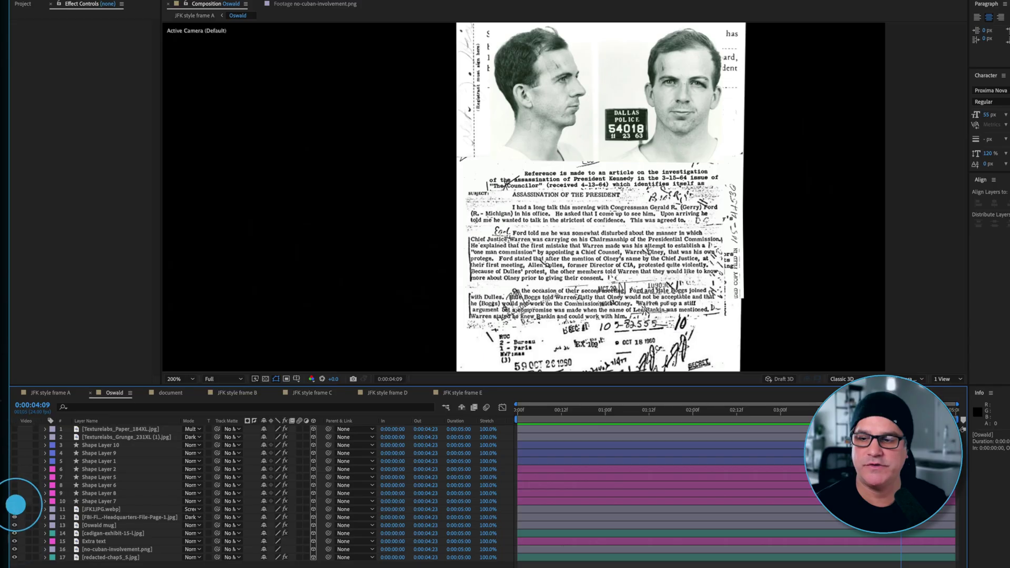
- Turn on the six black redaction bars over the memo lines, including the one man commission and Councilor lines
click(16, 502)
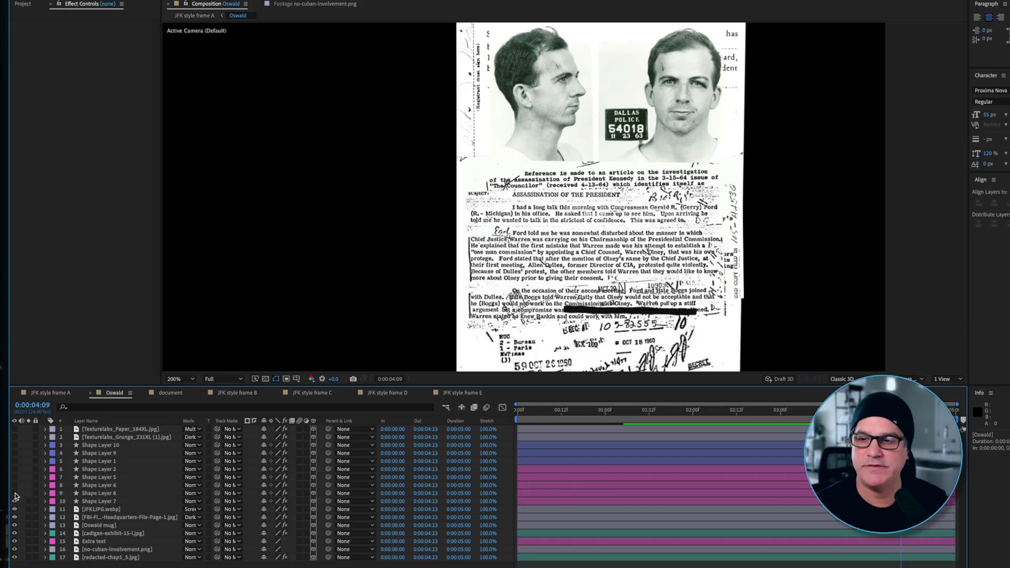
click(16, 492)
click(15, 485)
click(15, 477)
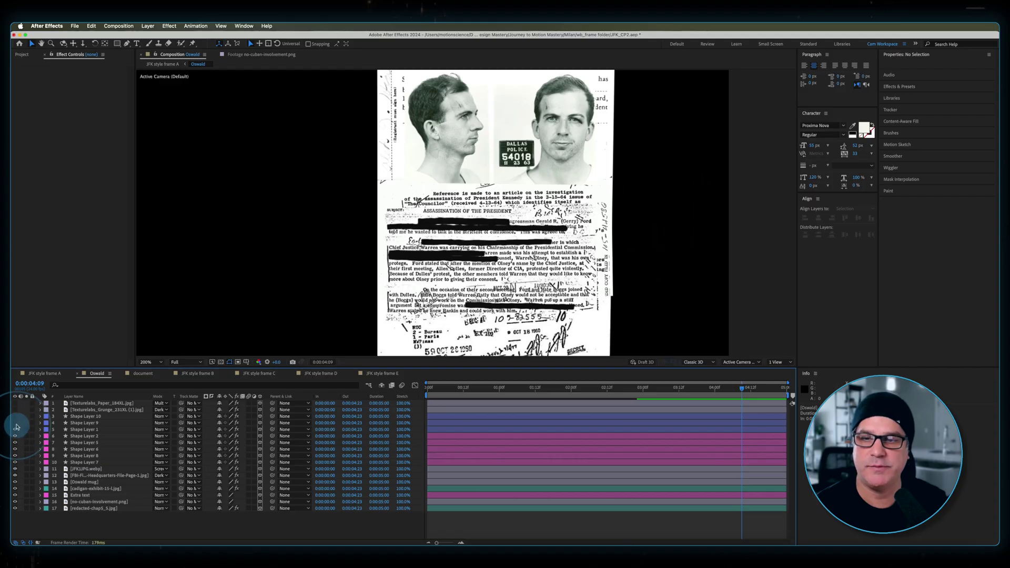
click(16, 423)
click(15, 416)
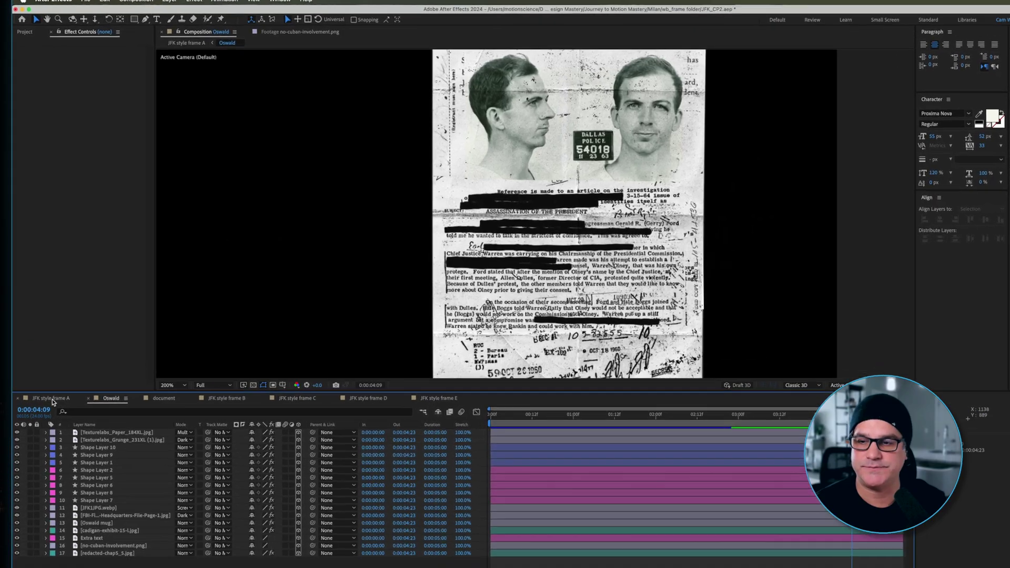
- Back in frame A, turn on the camera and roll its Z Rotation to 5°
click(45, 373)
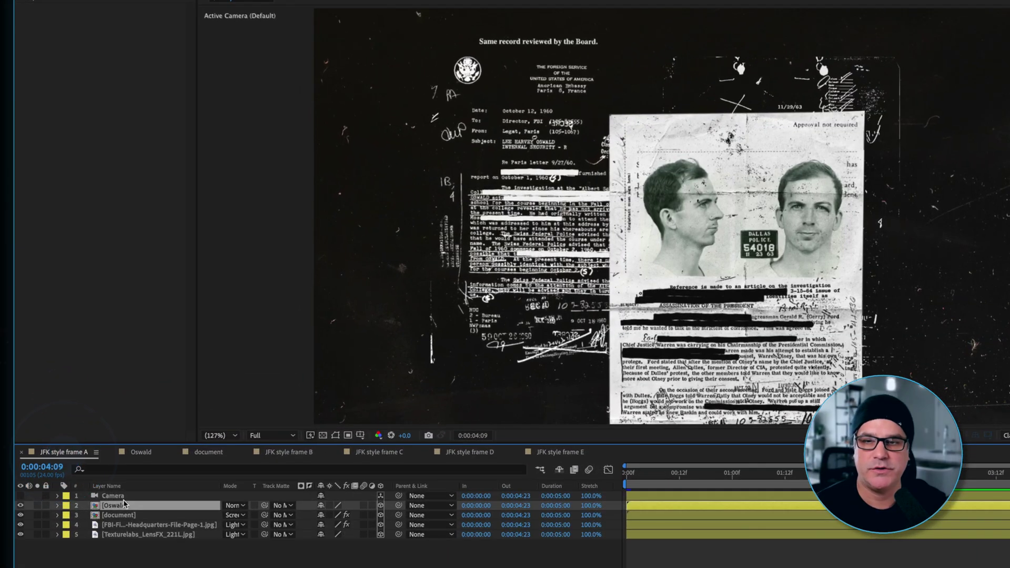
click(21, 496)
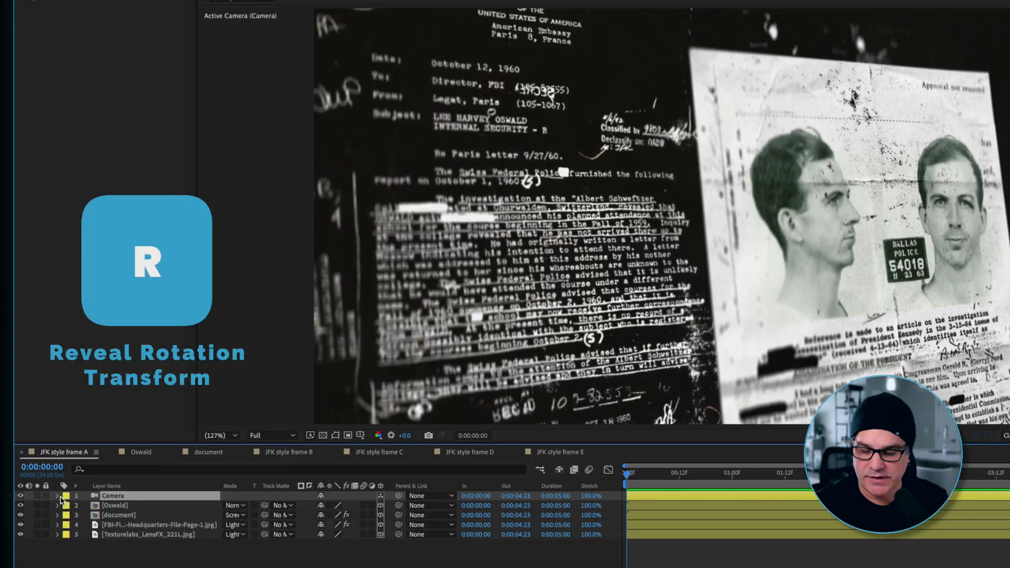
key(r)
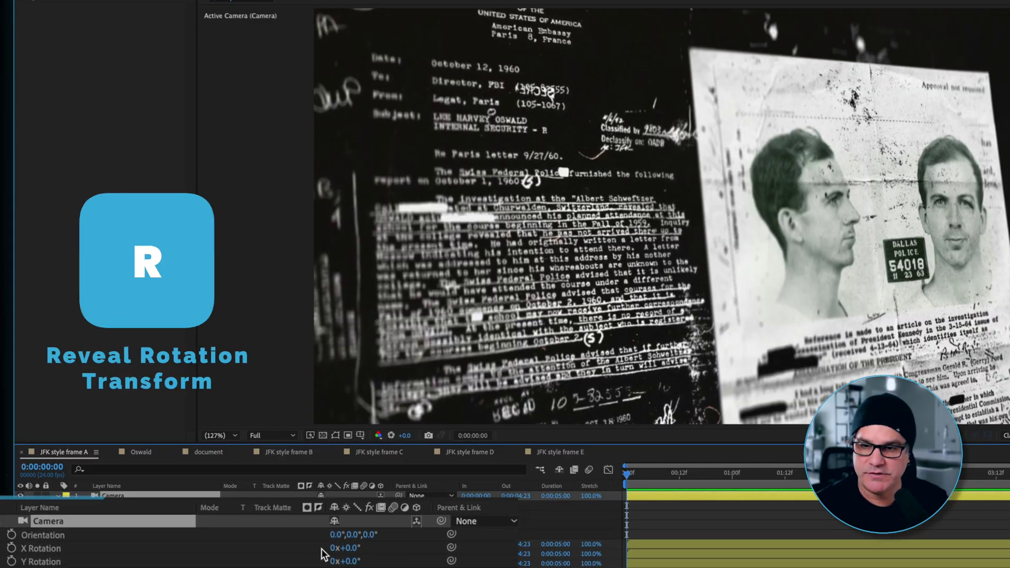
drag(610, 537, 613, 538)
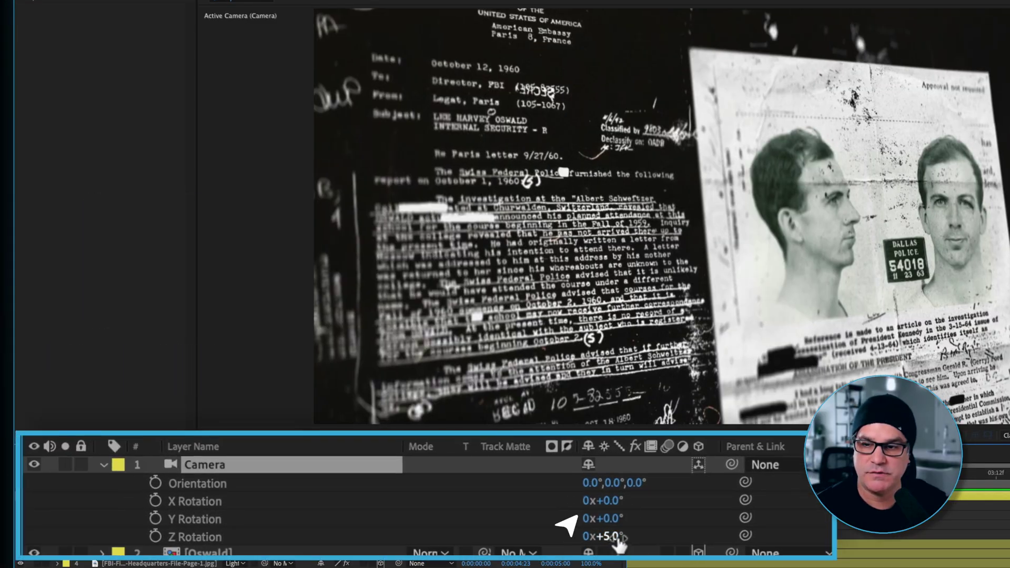
- Expand the camera's full Transform properties and select its Point of Interest
click(103, 465)
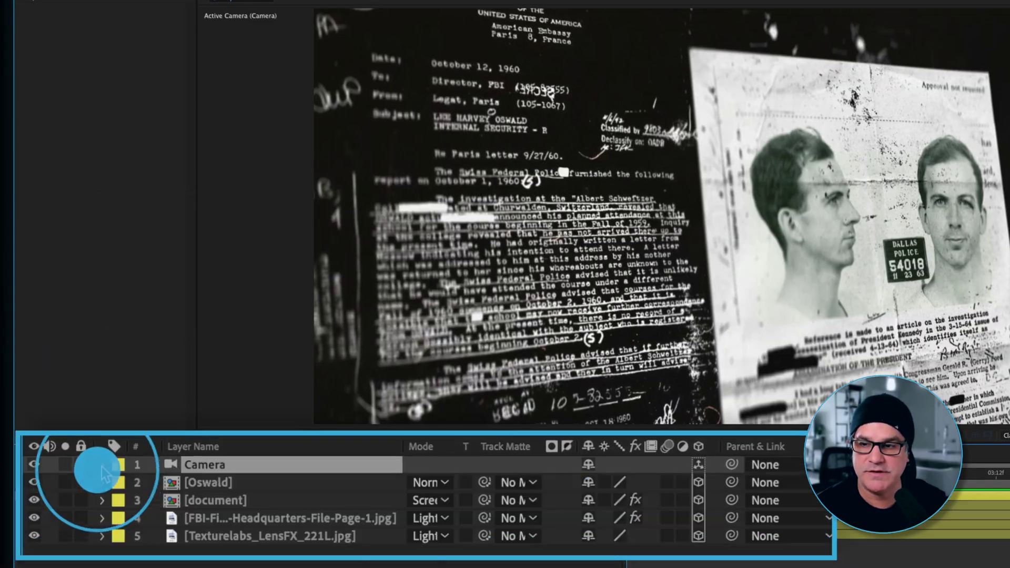
click(104, 465)
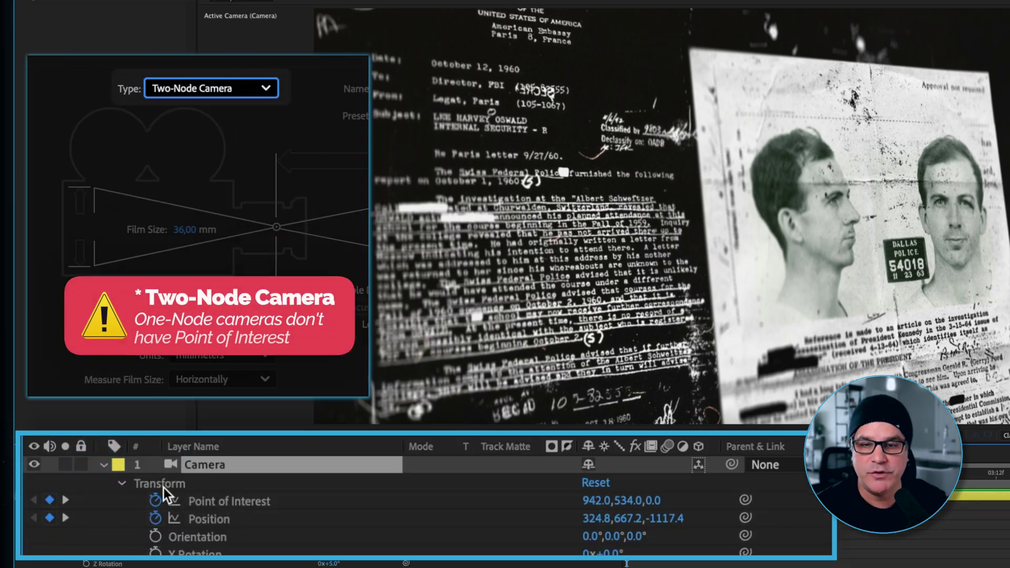
click(226, 506)
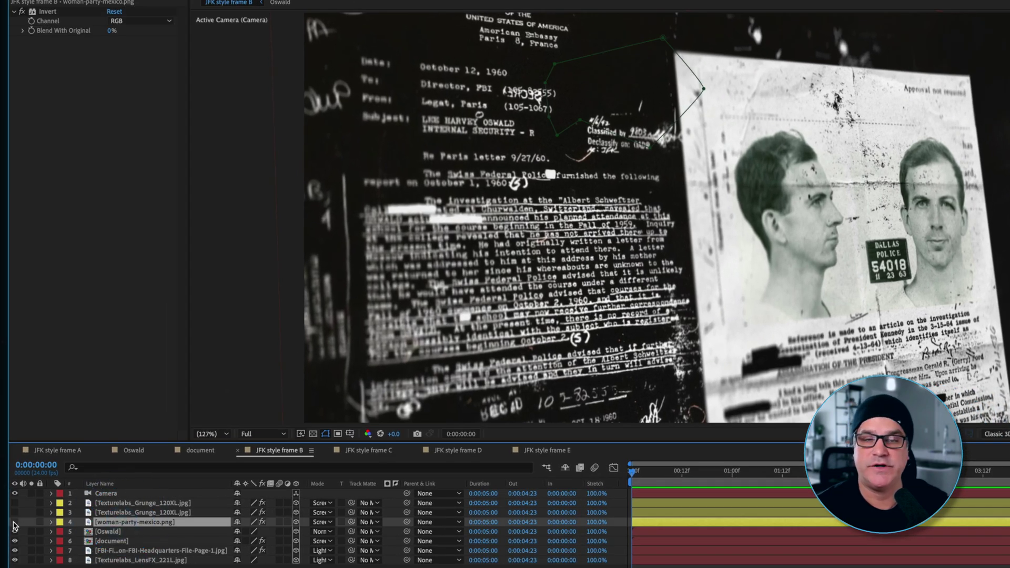
- Enable the woman-party-mexico.png SECRET stamp and the top Texturelabs_Grunge layer, comparing the grunge on and off
click(15, 522)
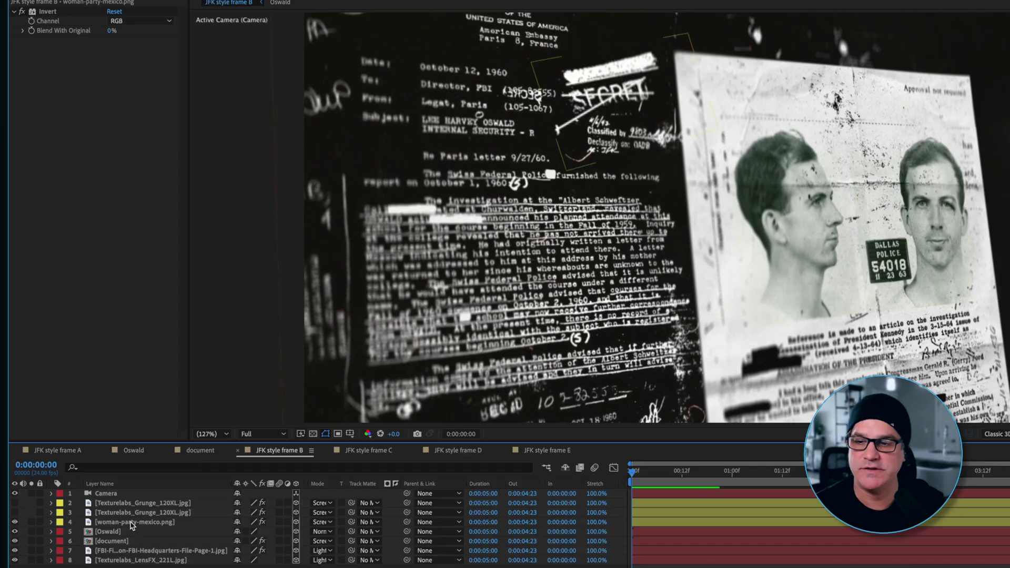
click(133, 523)
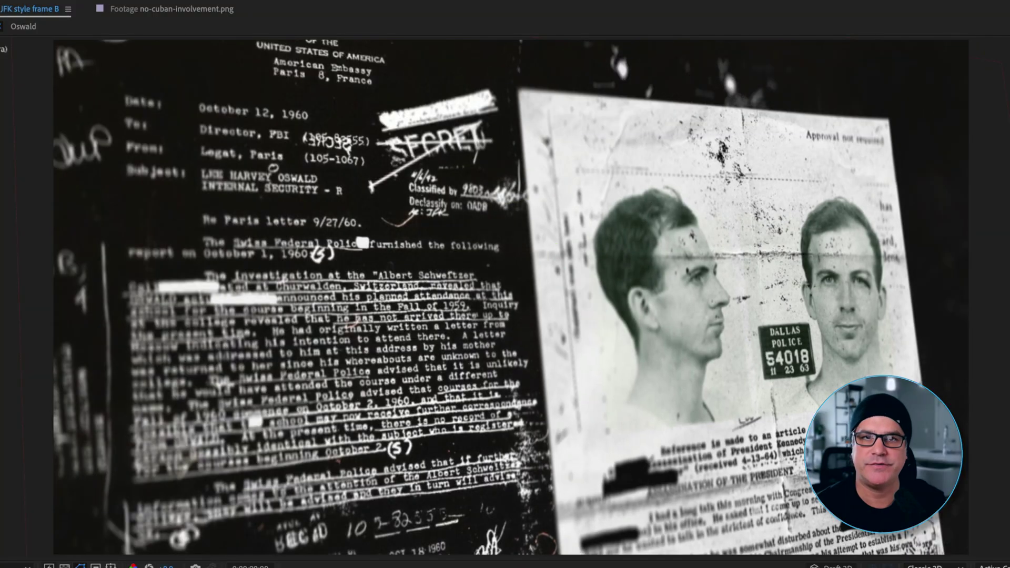
click(160, 531)
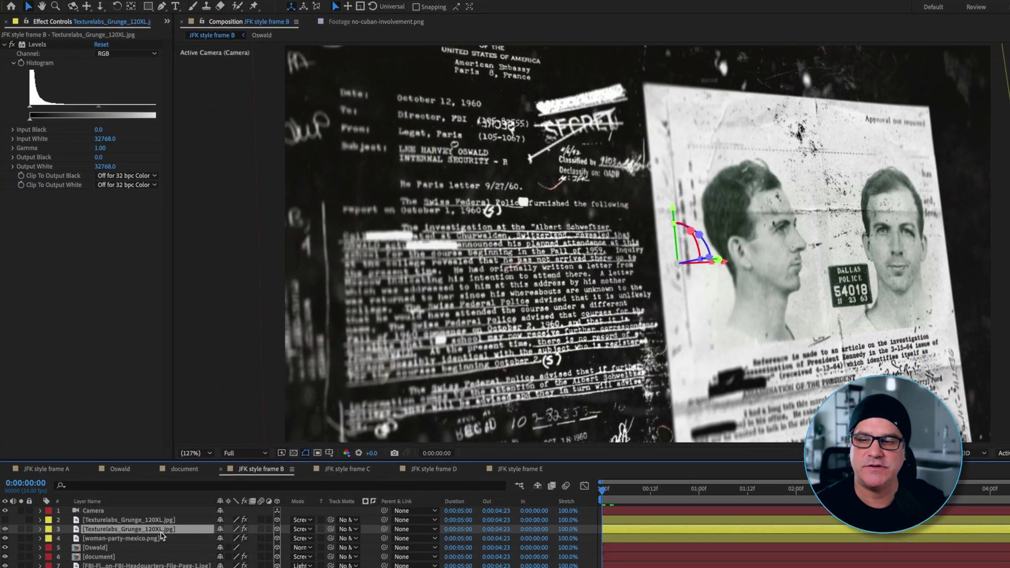
click(21, 519)
click(20, 497)
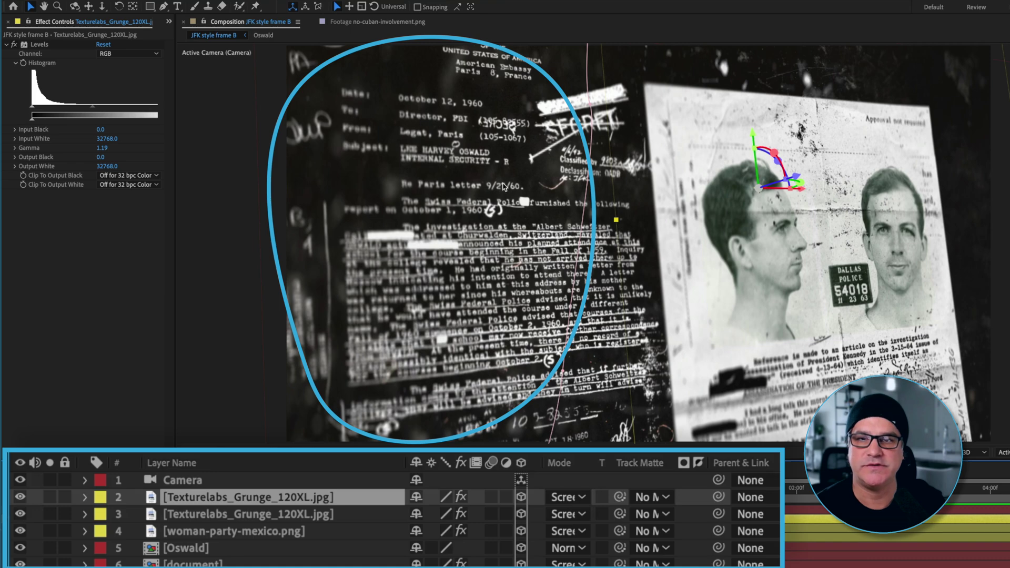
click(21, 497)
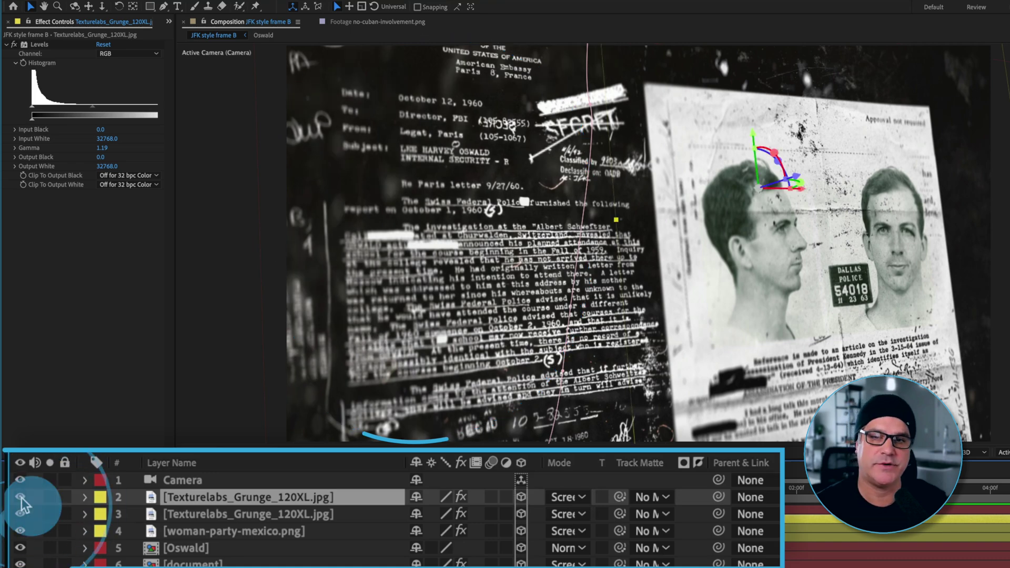
- In JFK style frame C, turn on Point Light 2 and compare the lit and unlit documents
click(349, 427)
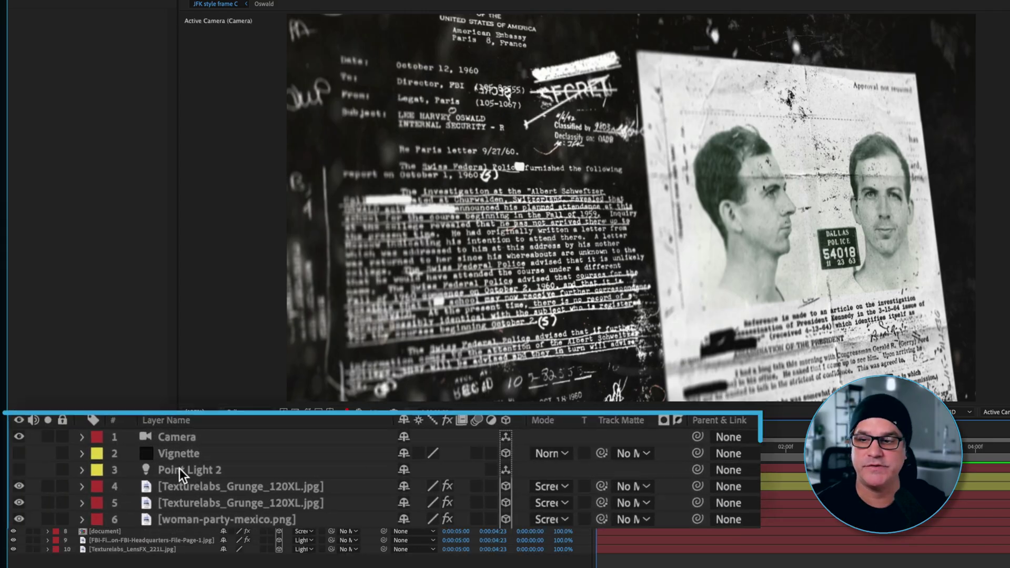
click(104, 487)
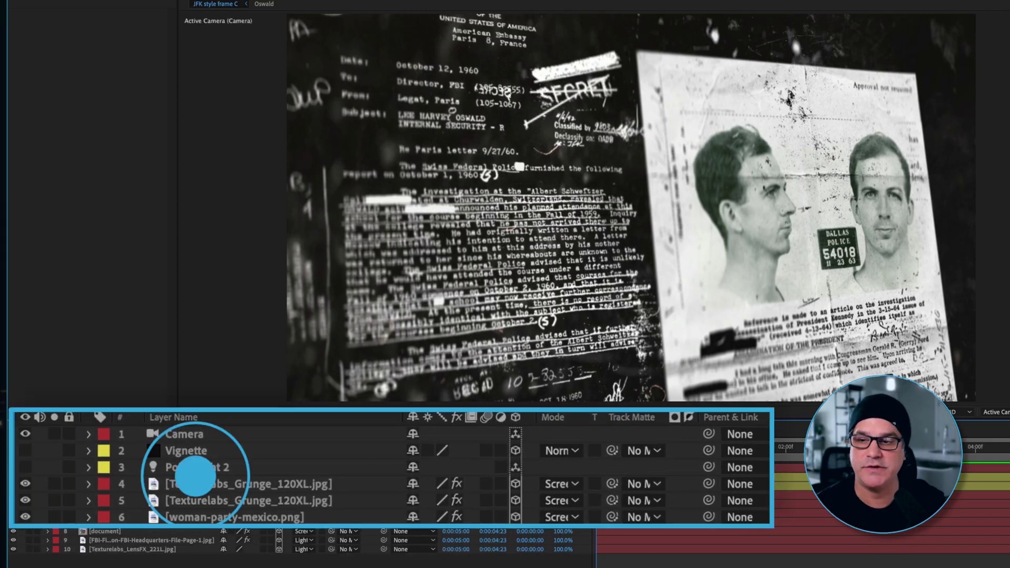
click(24, 467)
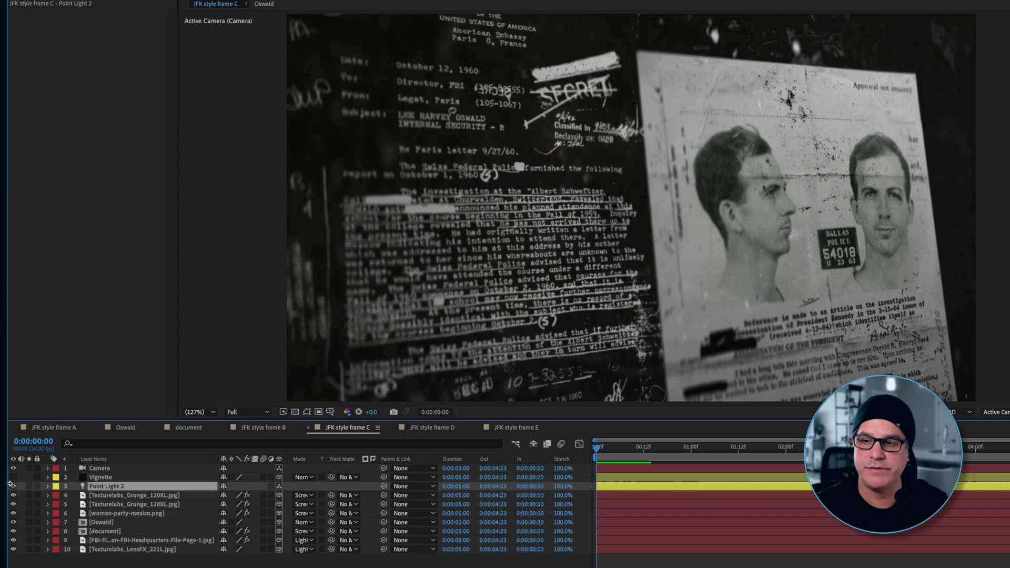
click(12, 486)
click(12, 486)
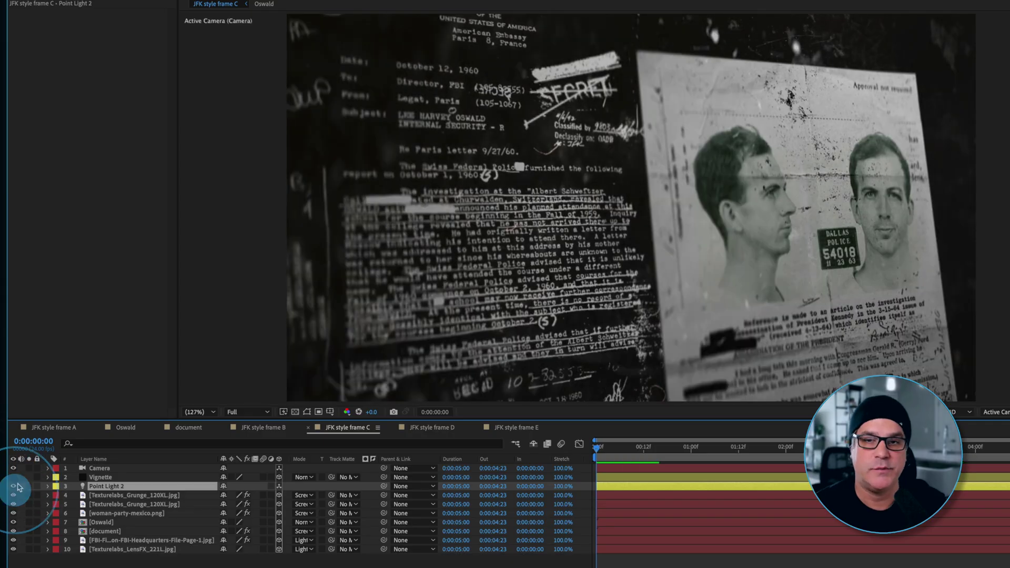
- Enable the Vignette layer with its Mask 1 feathered at 297 px to darken the edges
click(103, 478)
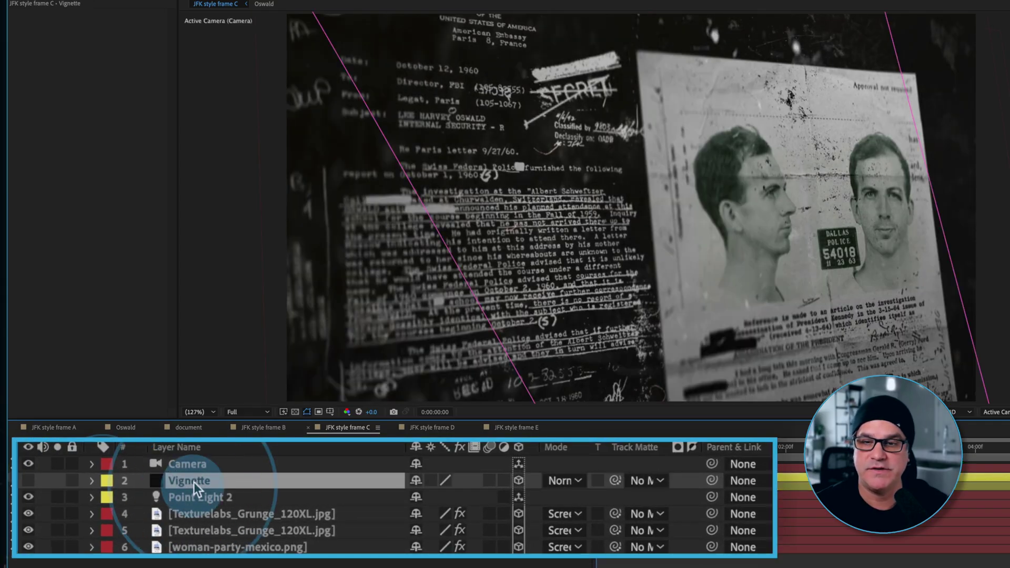
key(m)
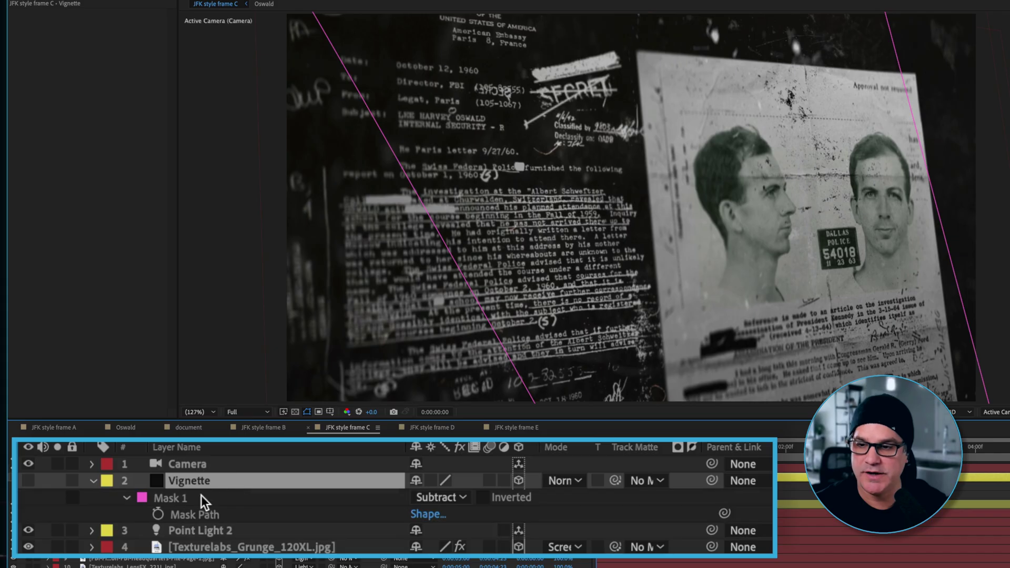
click(196, 497)
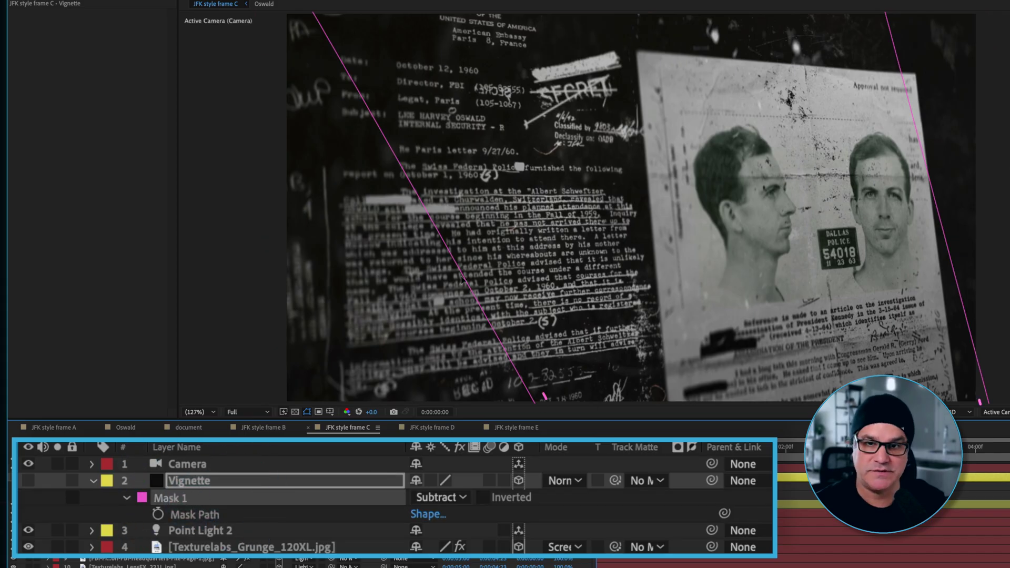
key(f)
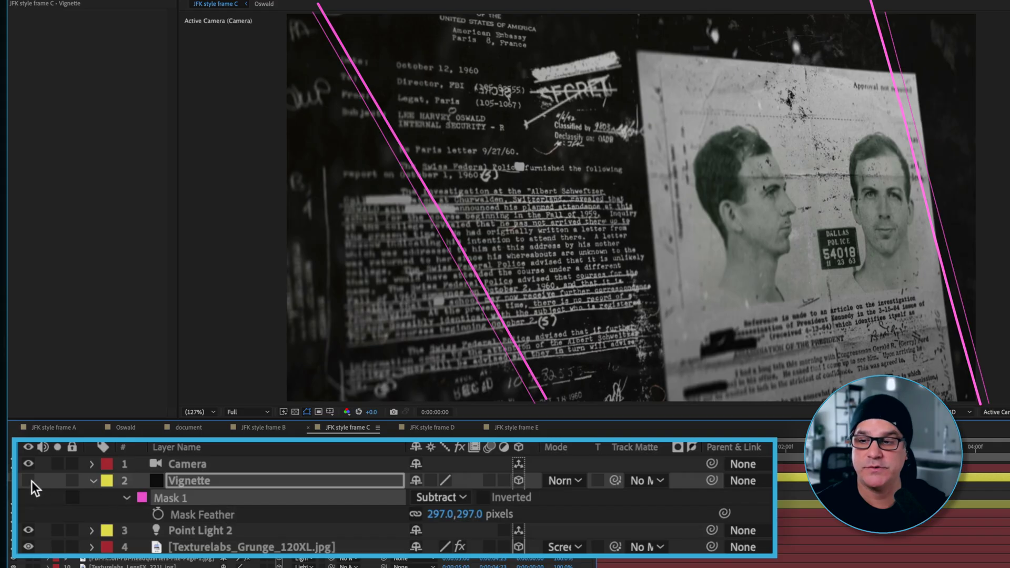
click(28, 481)
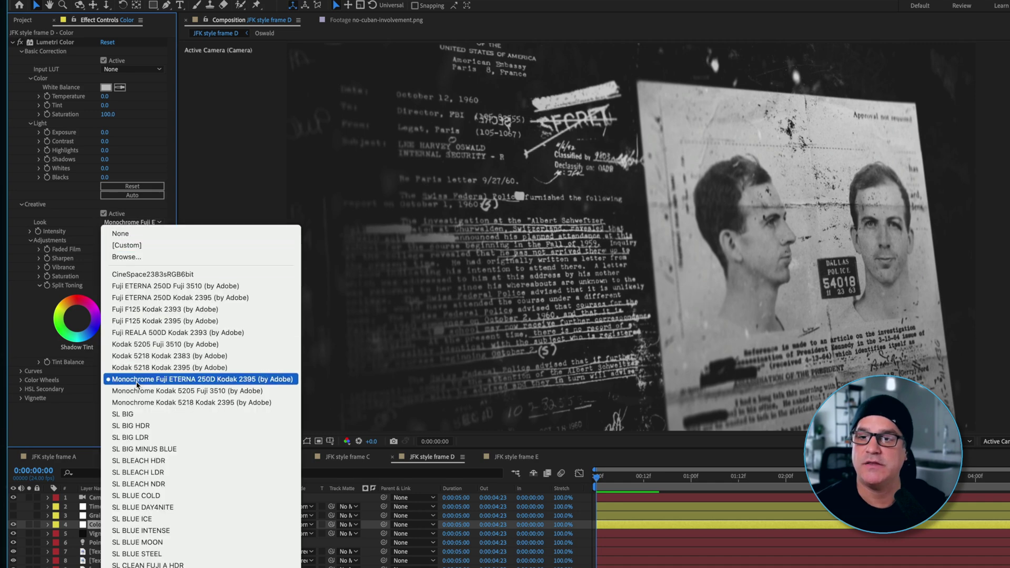
- Compare frame D's Grain layer and its Dehancer Pro film texture on and off, leaving both on
click(59, 376)
click(94, 516)
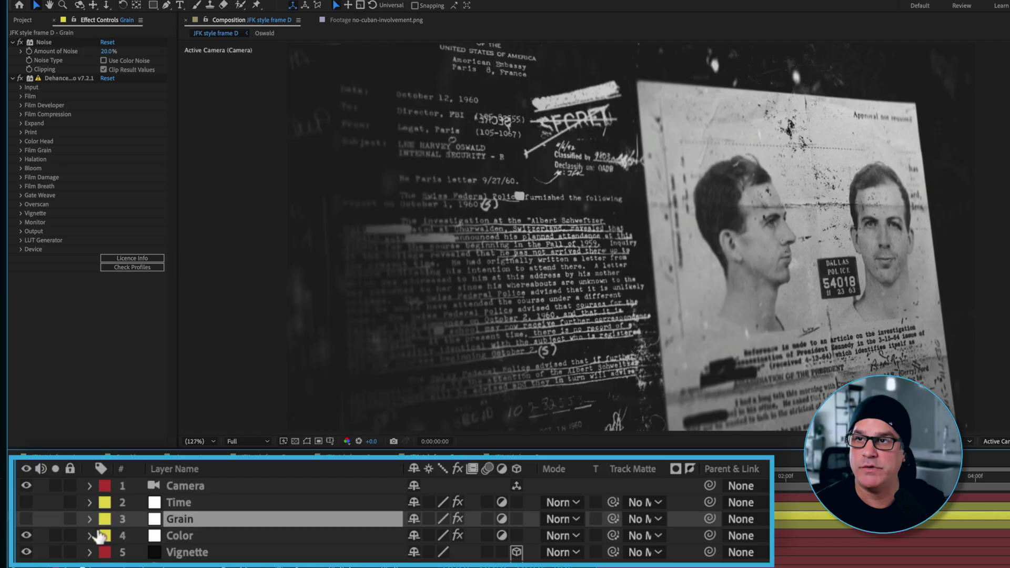
click(27, 520)
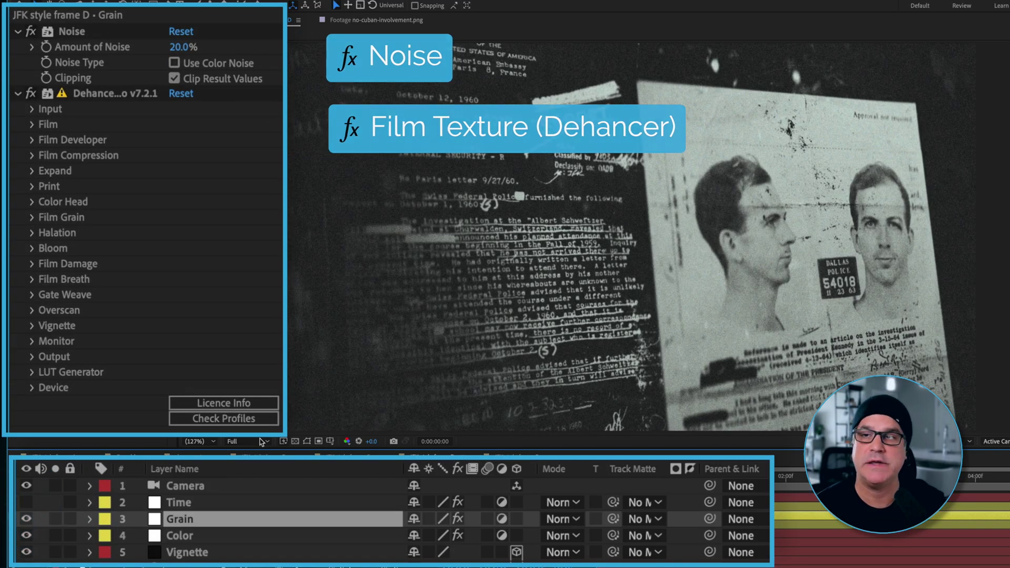
click(30, 95)
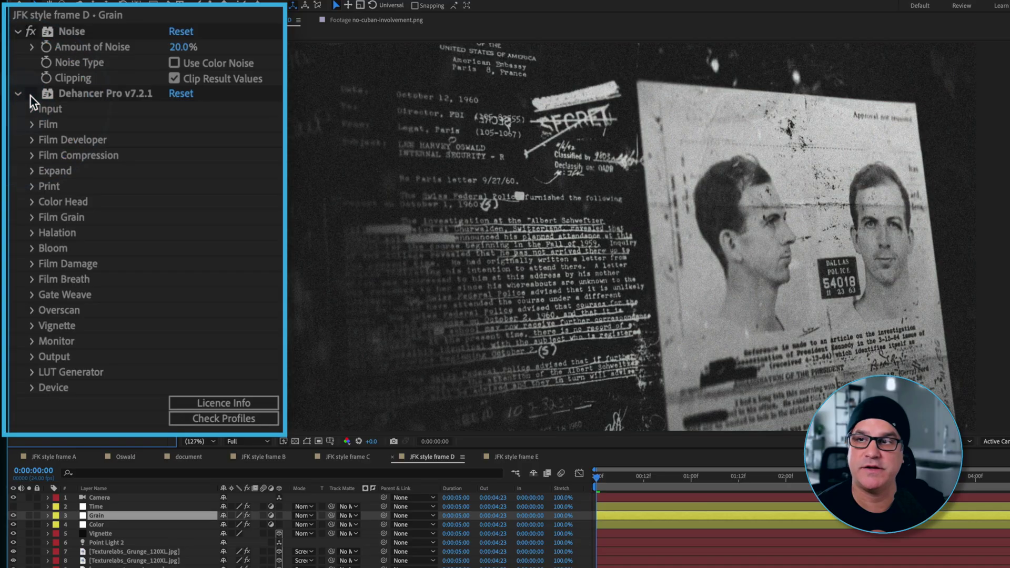
click(30, 96)
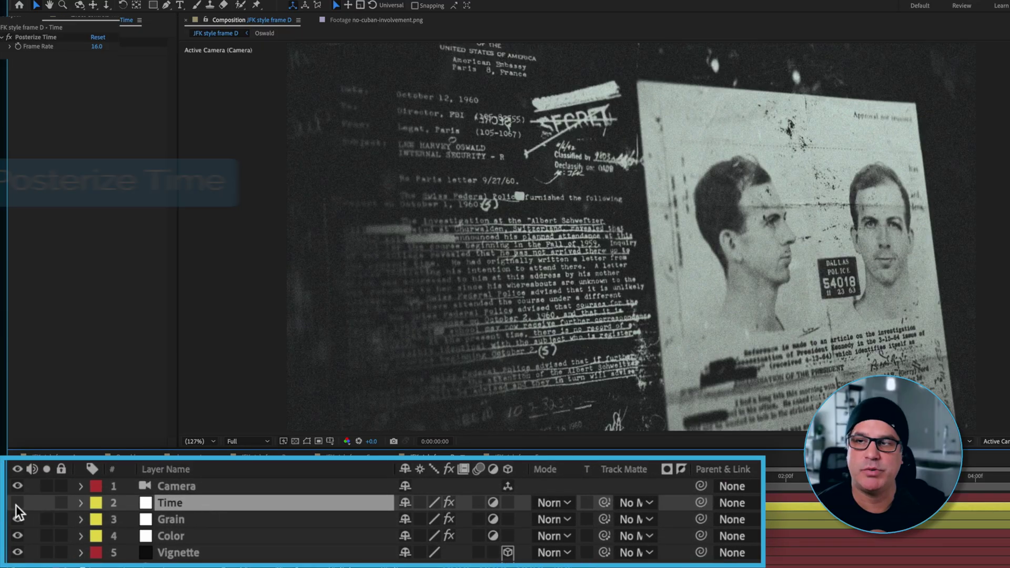
- Turn on the Time layer's 16 fps Posterize Time, glance at the Oswald comp, and return to frame D
click(16, 504)
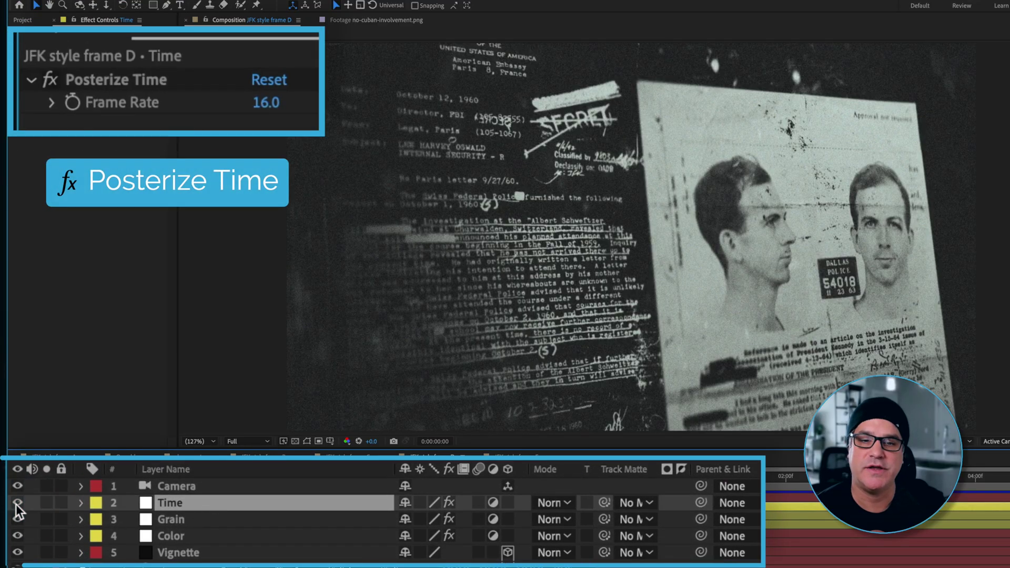
click(125, 456)
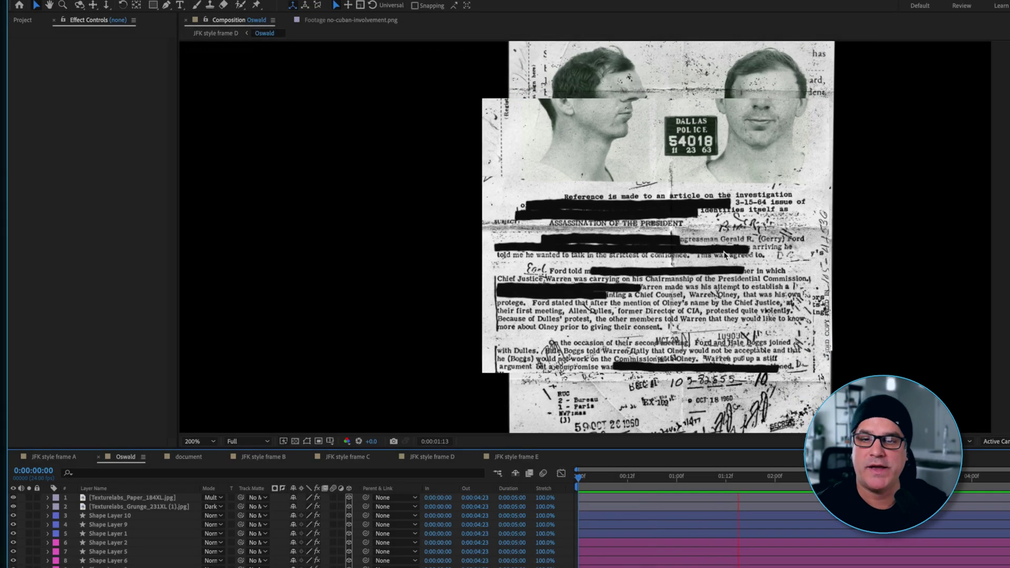
click(437, 457)
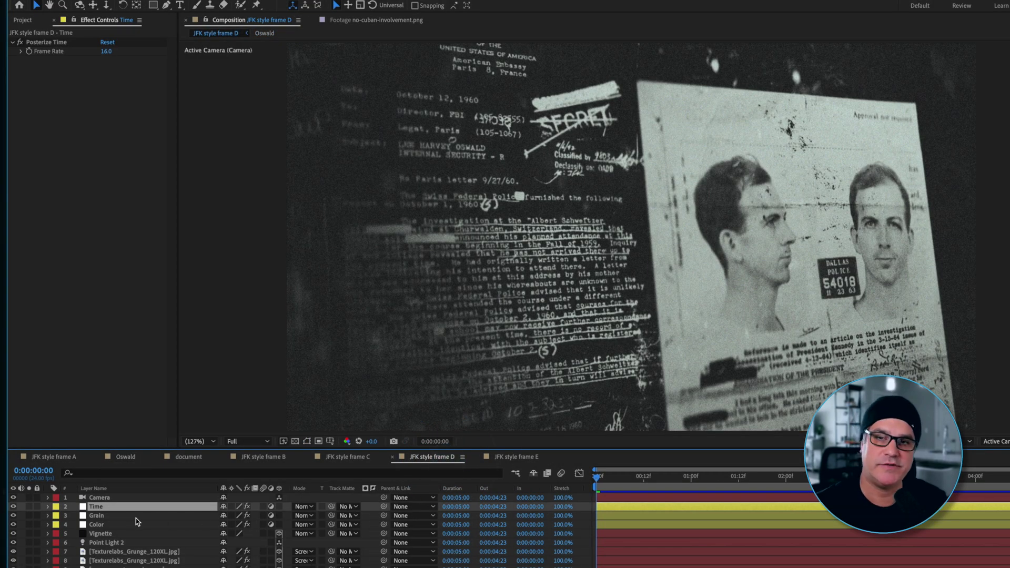
- In JFK style frame E, reveal the Camera's keyframed Point of Interest, Position and Focus Distance
click(516, 458)
click(117, 497)
key(u)
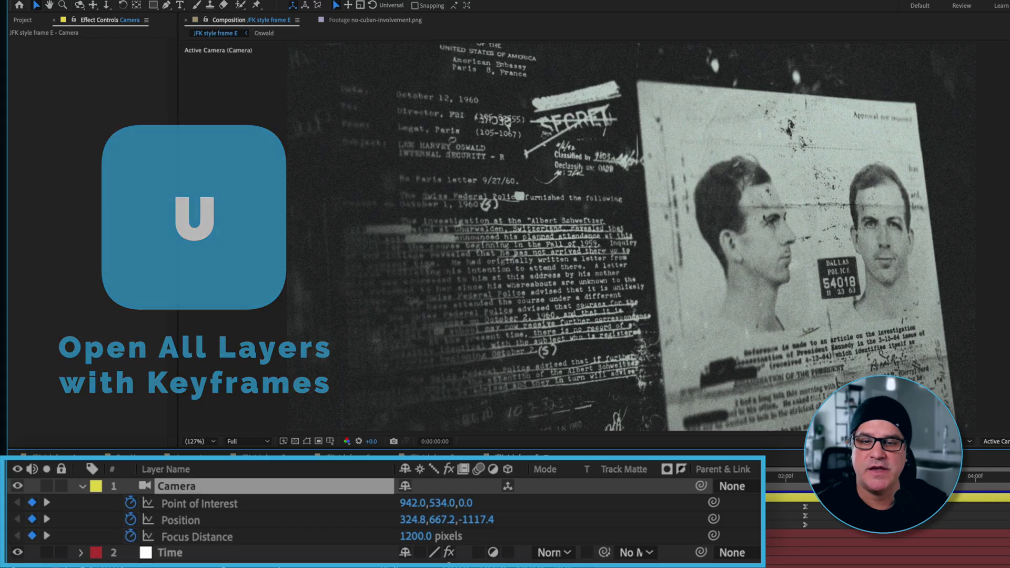
- Preview the camera push-in twice and compare it with the Time layer toggled
key(space)
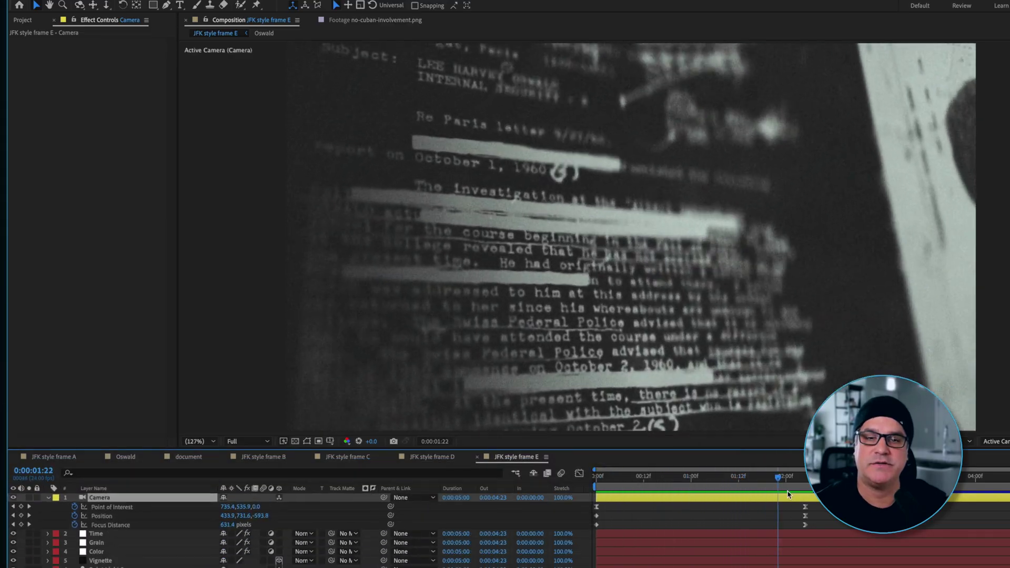
key(space)
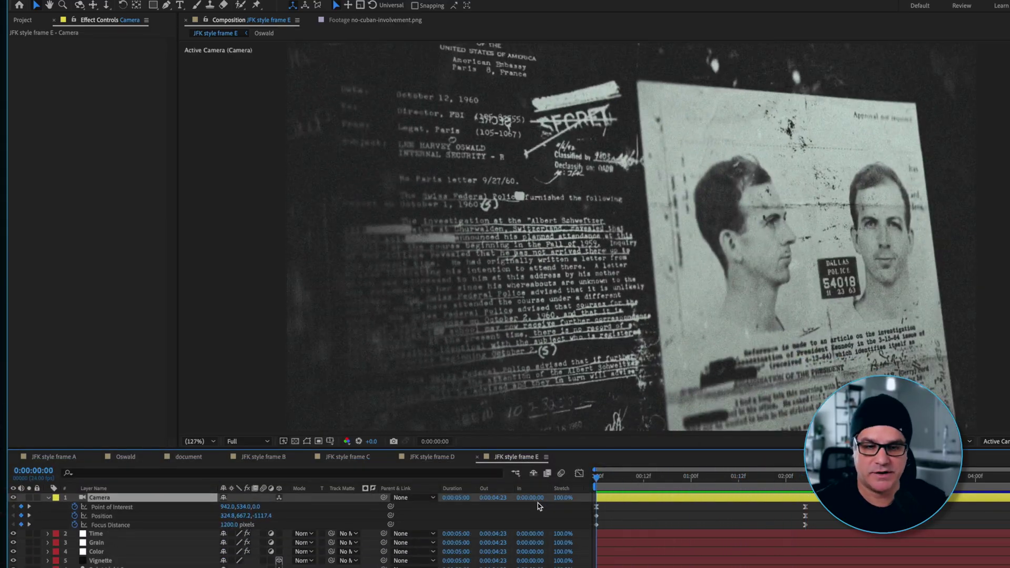
key(space)
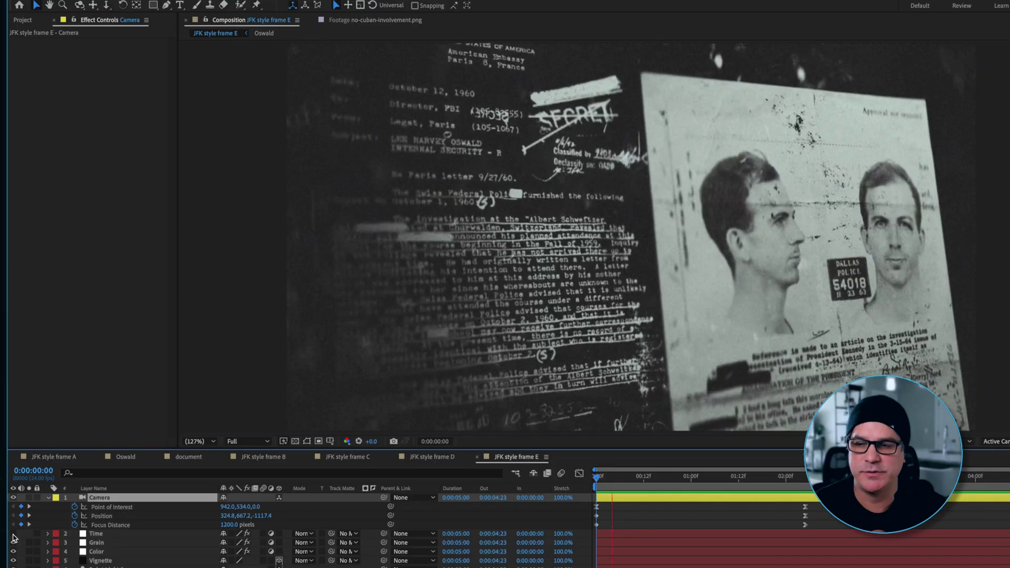
click(13, 534)
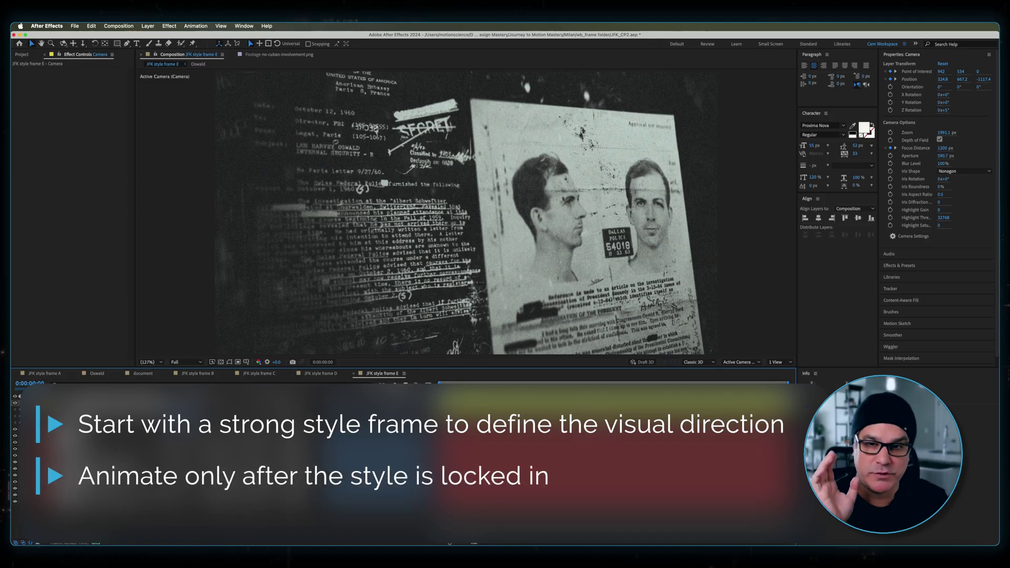
- Preview the JFK style frame E camera push-in toward the Oswald mugshot and redacted memo
key(space)
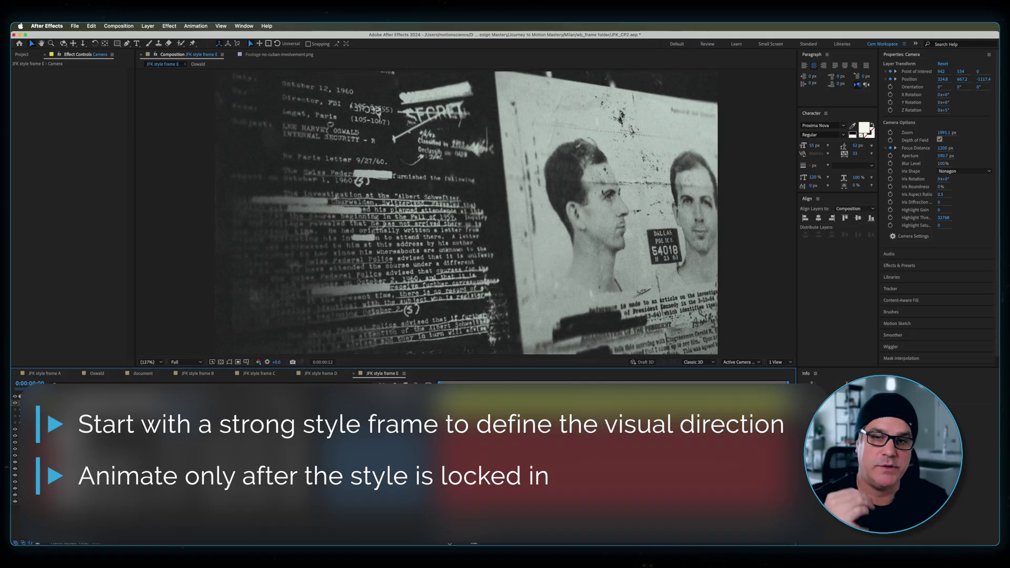